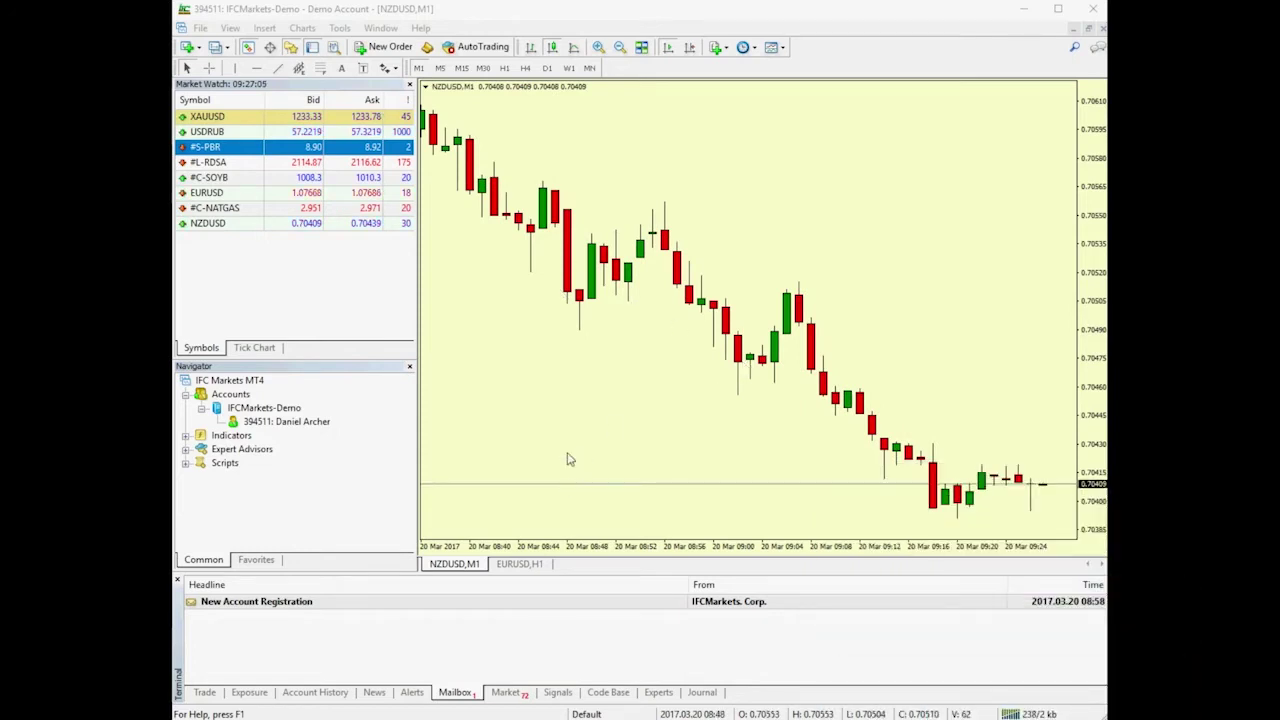
Step: Tile the open charts, maximize NZDUSD, and switch to EURUSD hourly and back to NZDUSD
left_click(640, 48)
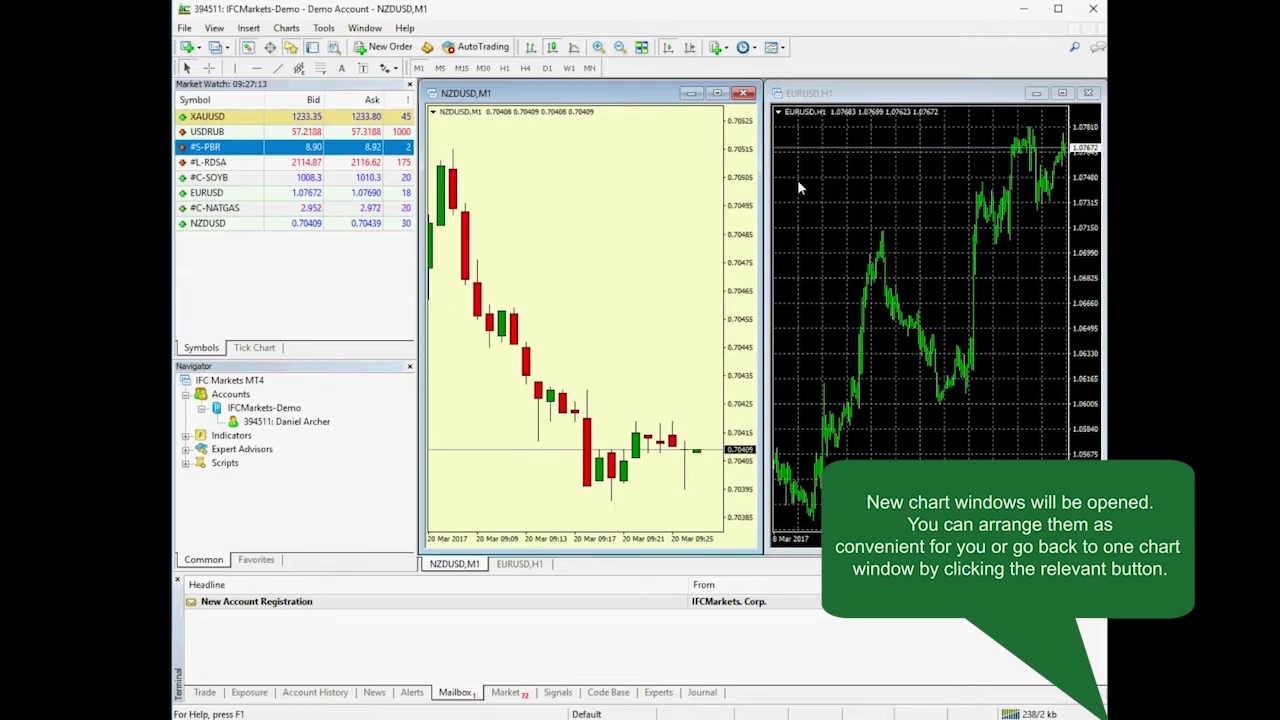
left_click(716, 95)
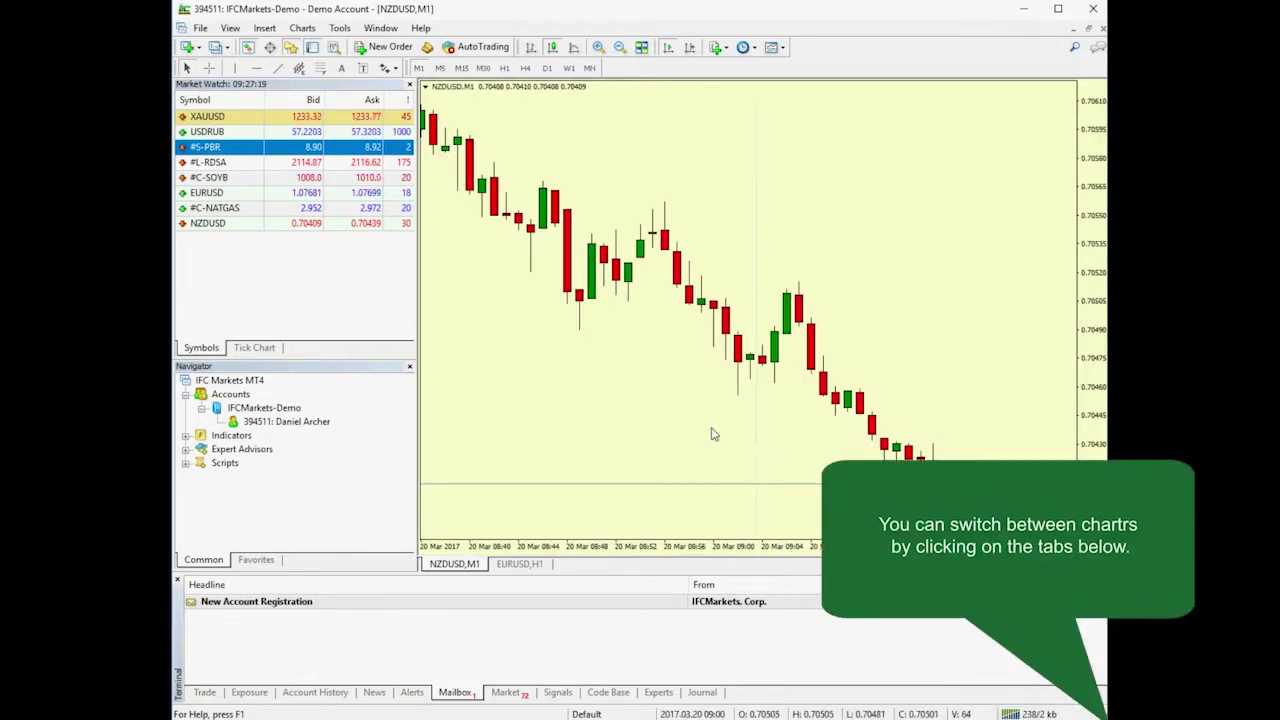
left_click(528, 568)
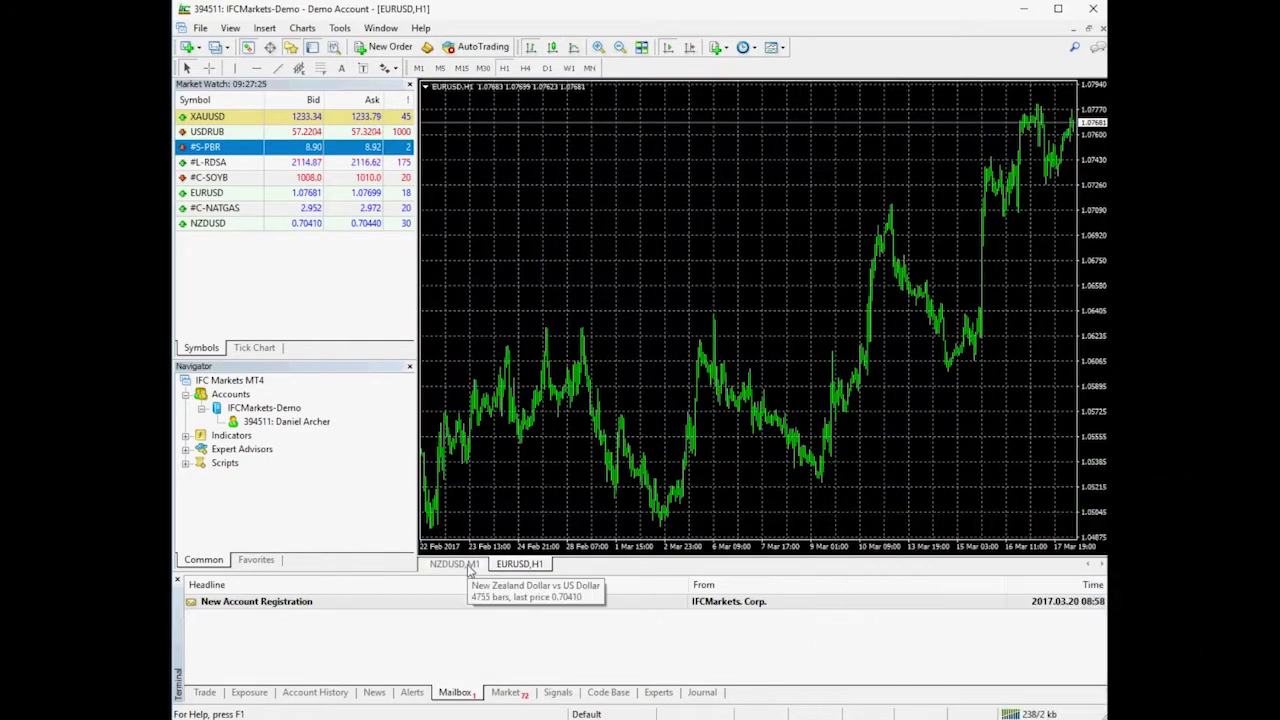
left_click(470, 566)
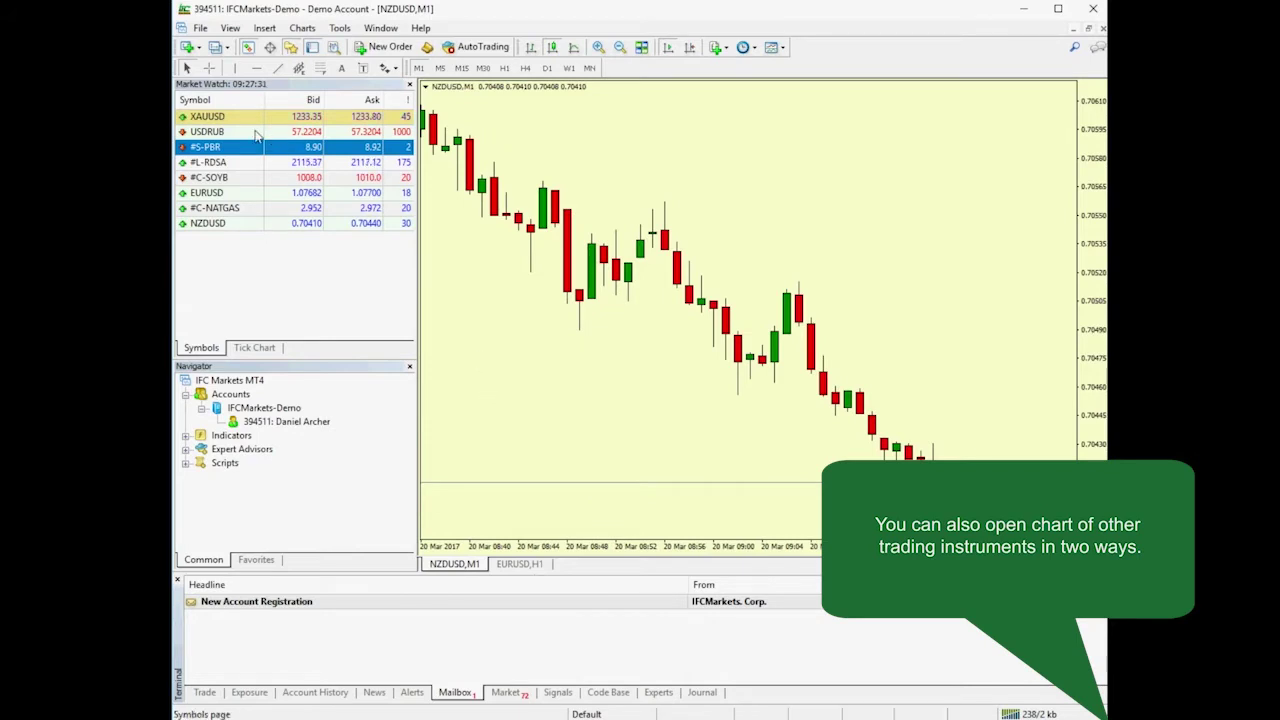
Step: Drop USDRUB onto the NZDUSD chart and open a new #C-NATGAS chart window
left_click_drag(256, 135, 538, 162)
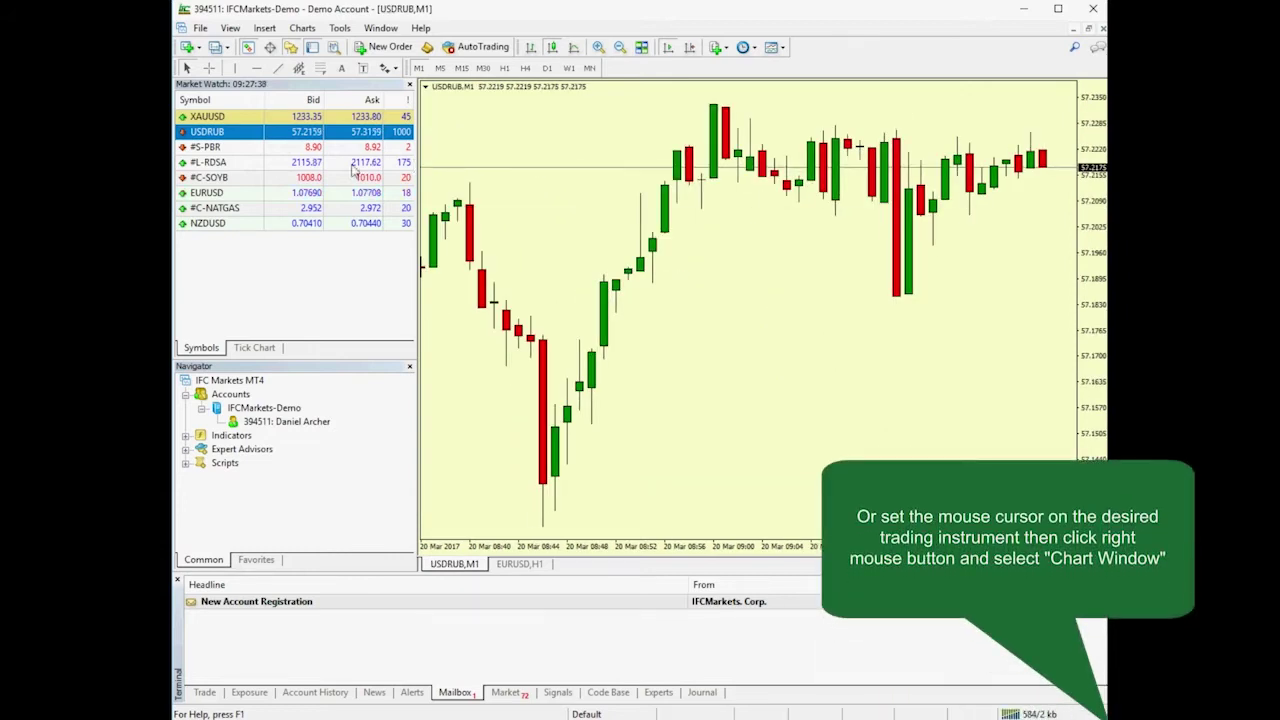
right_click(235, 211)
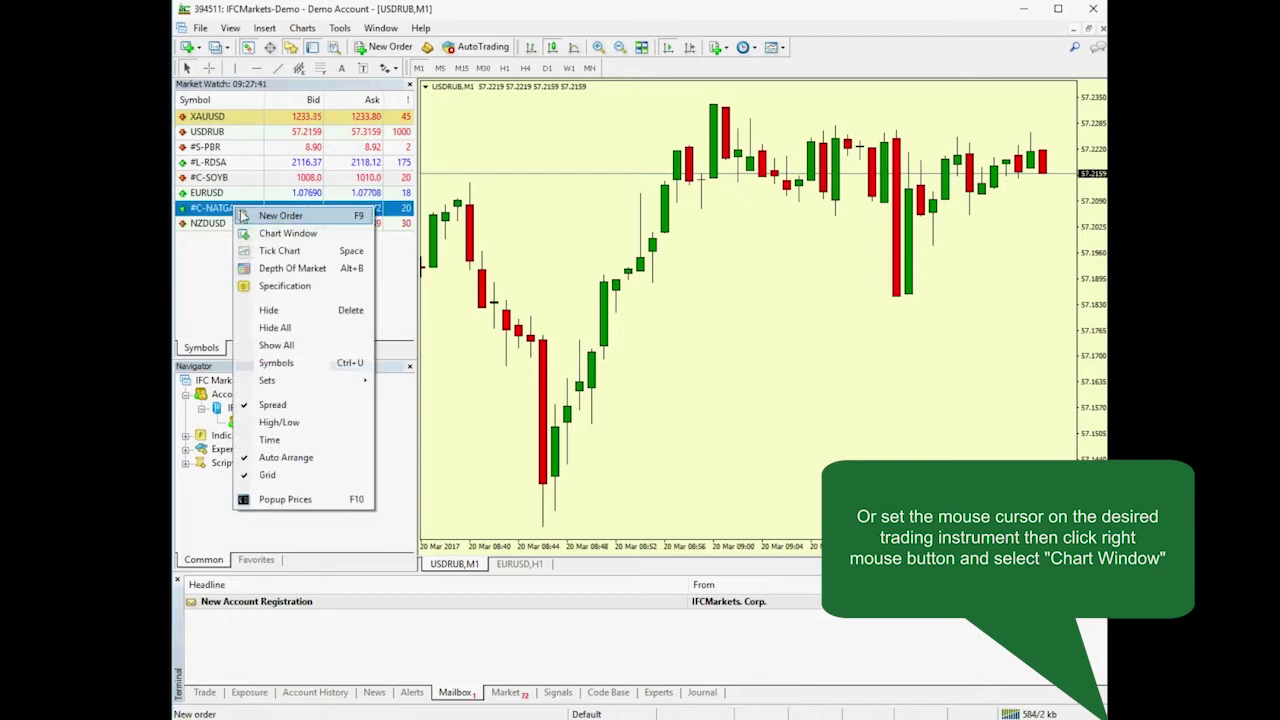
left_click(289, 233)
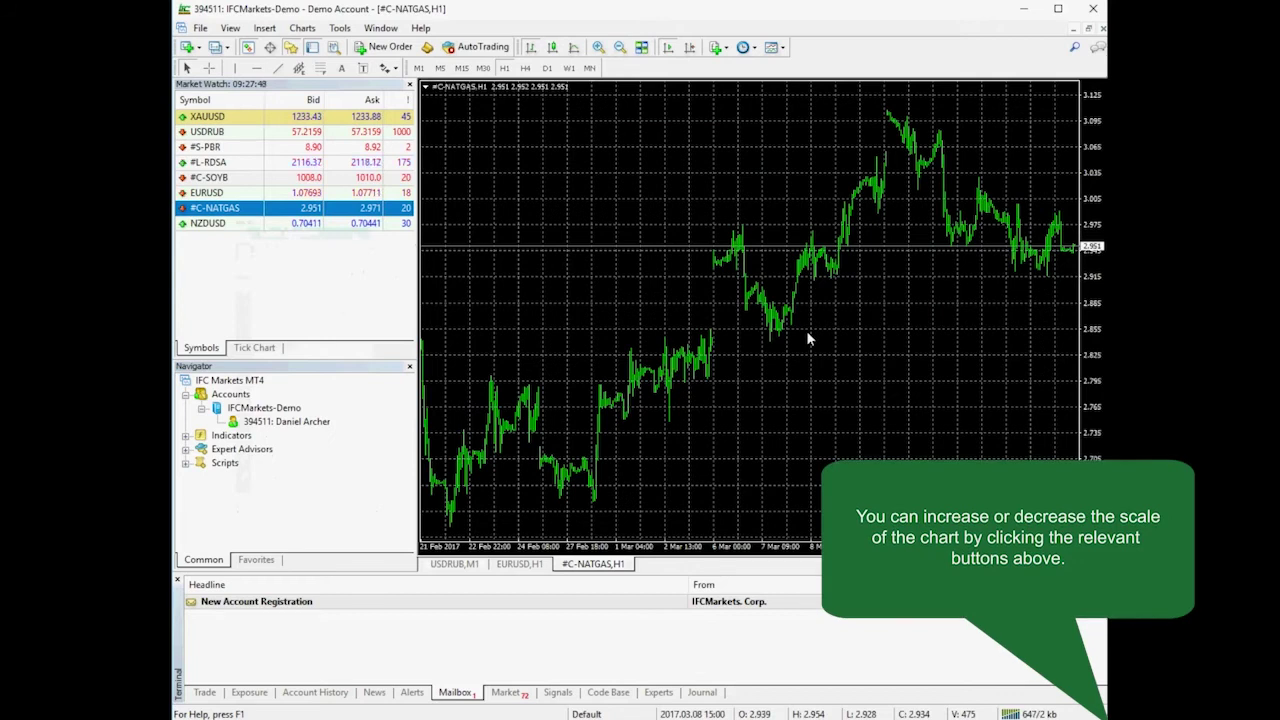
Step: Zoom the #C-NATGAS chart in and out to adjust how many bars show
left_click(598, 47)
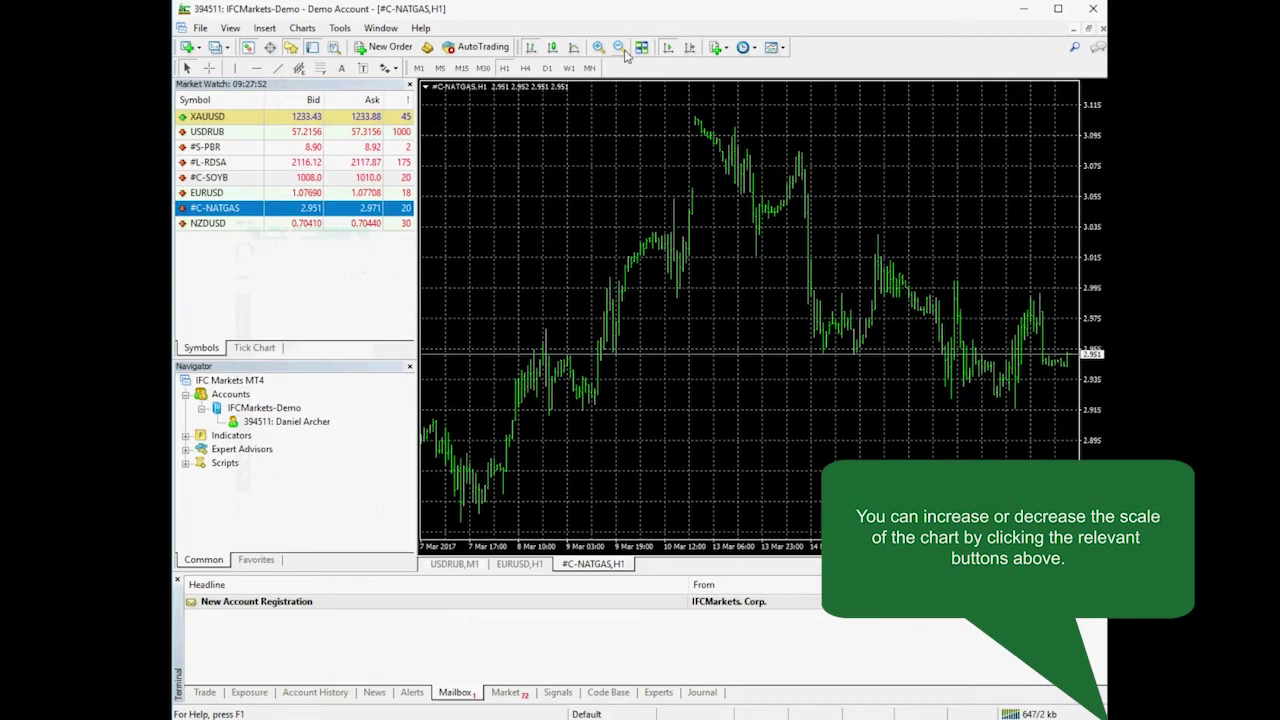
left_click(621, 50)
left_click(601, 52)
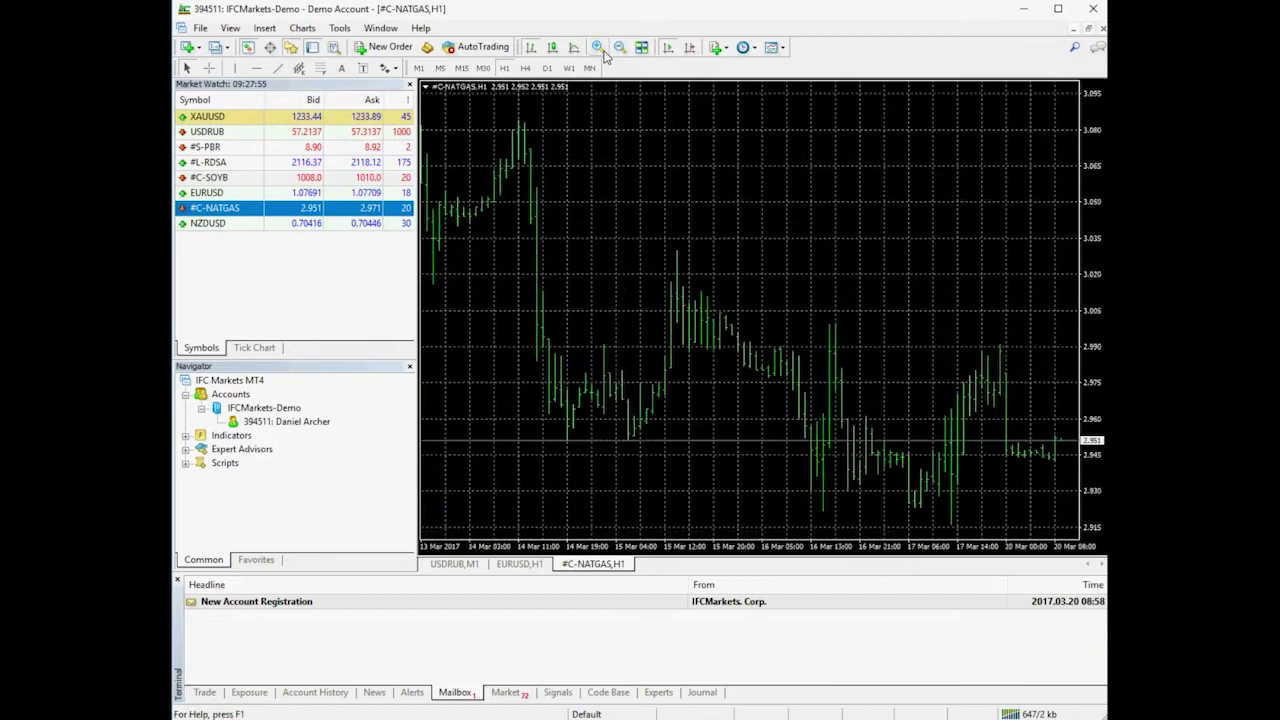
left_click(603, 52)
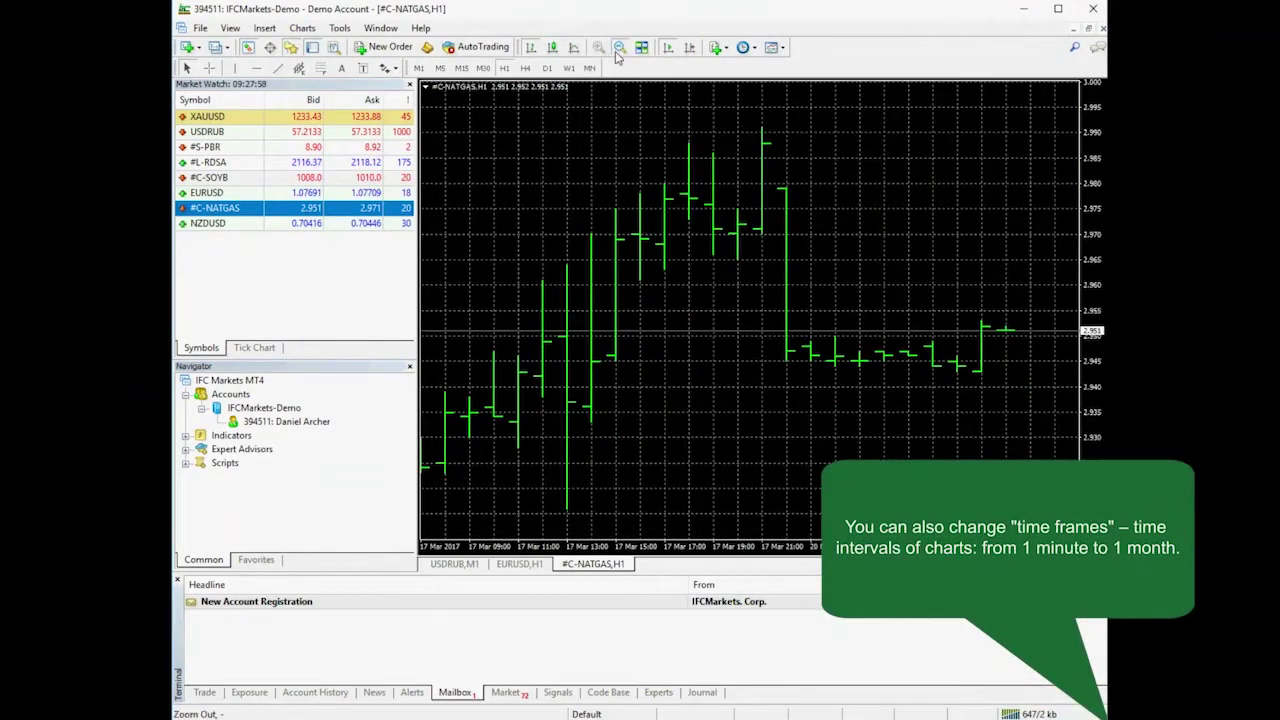
left_click(617, 55)
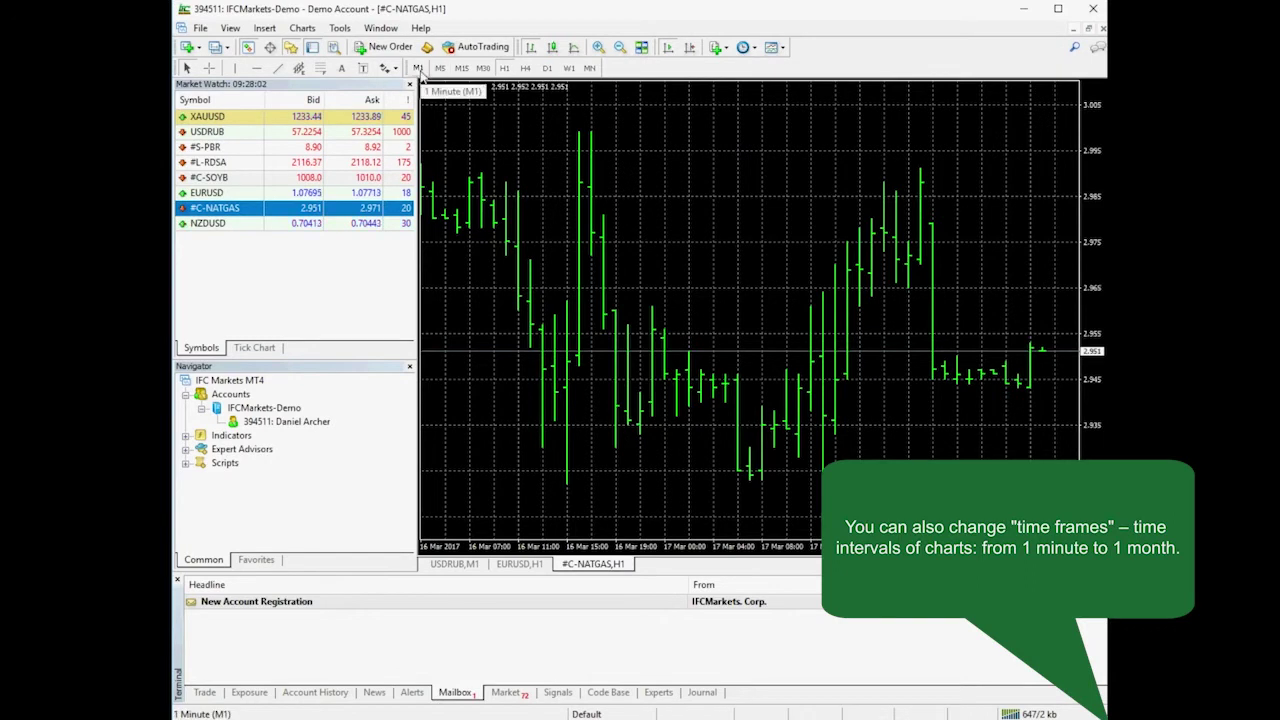
Step: Cycle the #C-NATGAS chart through M1, M5, M15, W1, MN, D1 and W1, ending on MN
left_click(420, 71)
left_click(440, 68)
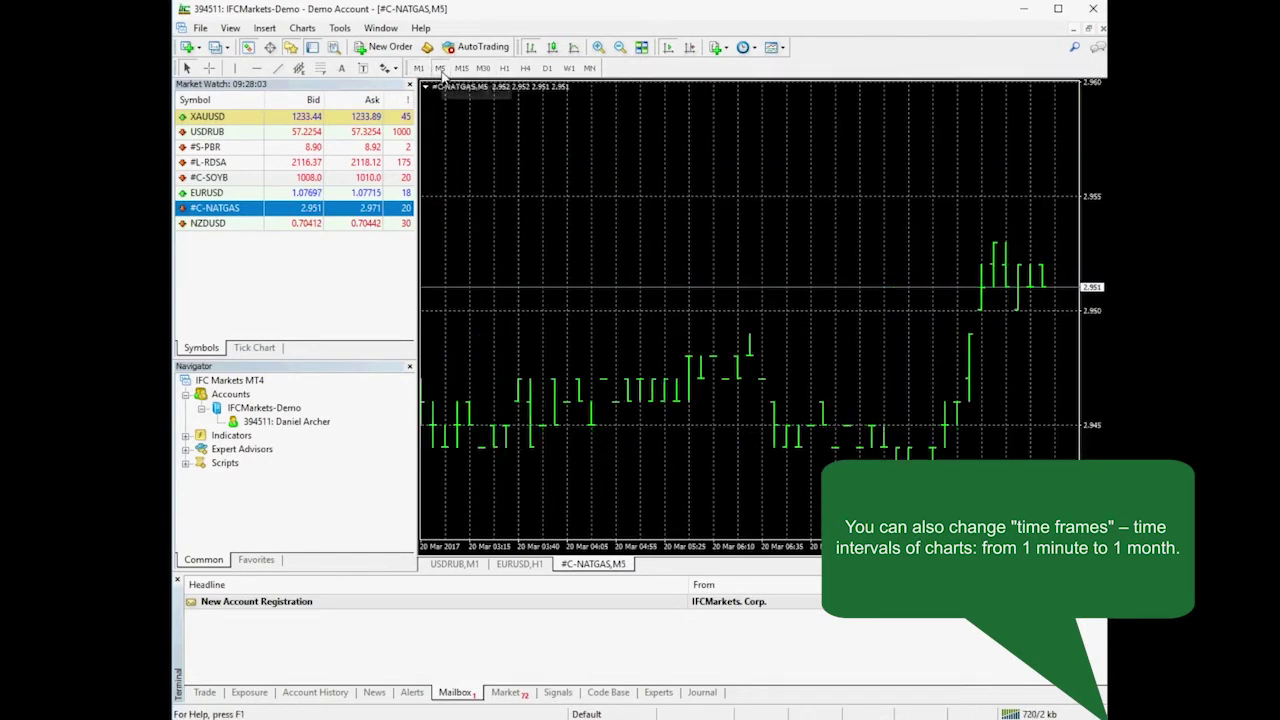
left_click(461, 68)
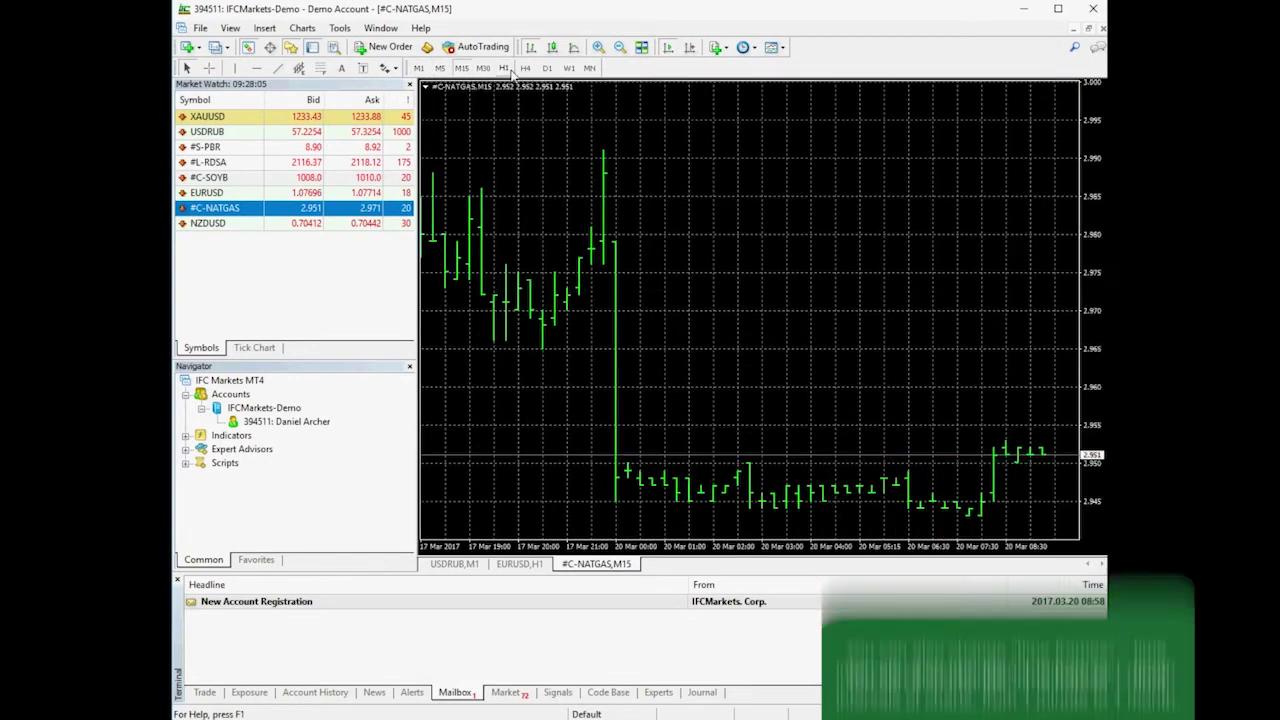
left_click(569, 68)
left_click(589, 68)
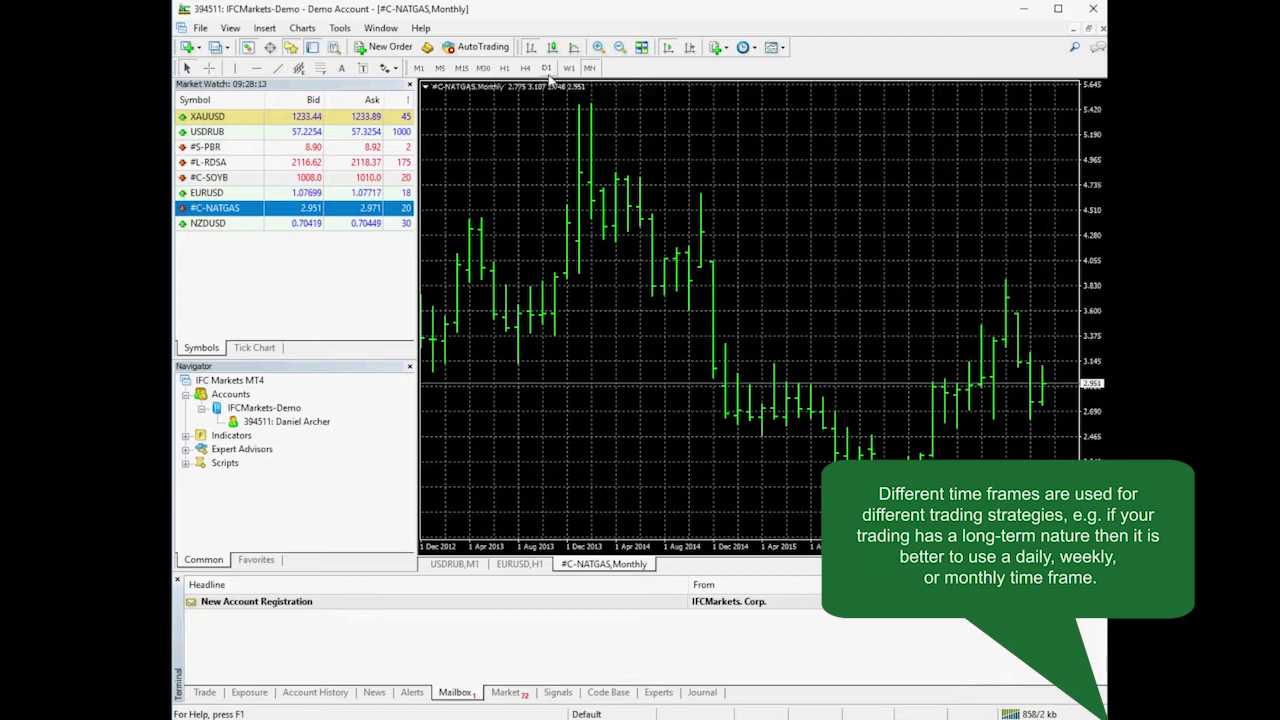
left_click(547, 68)
left_click(568, 68)
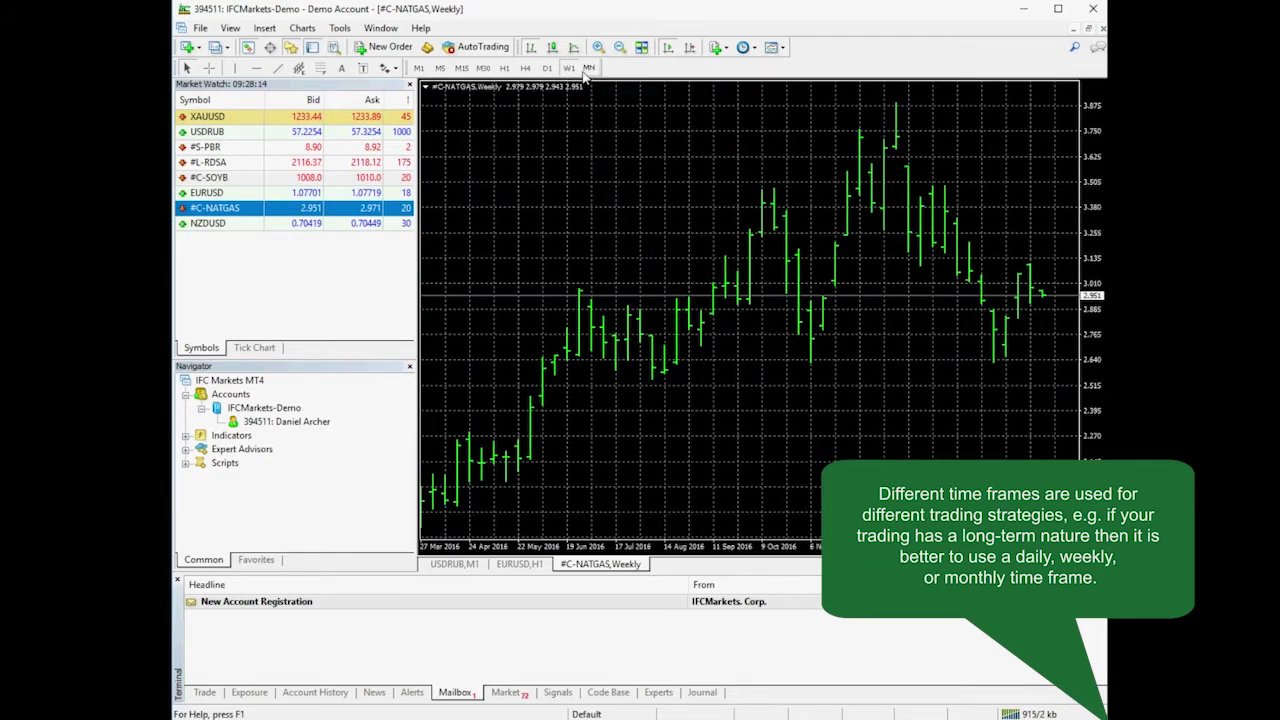
left_click(590, 68)
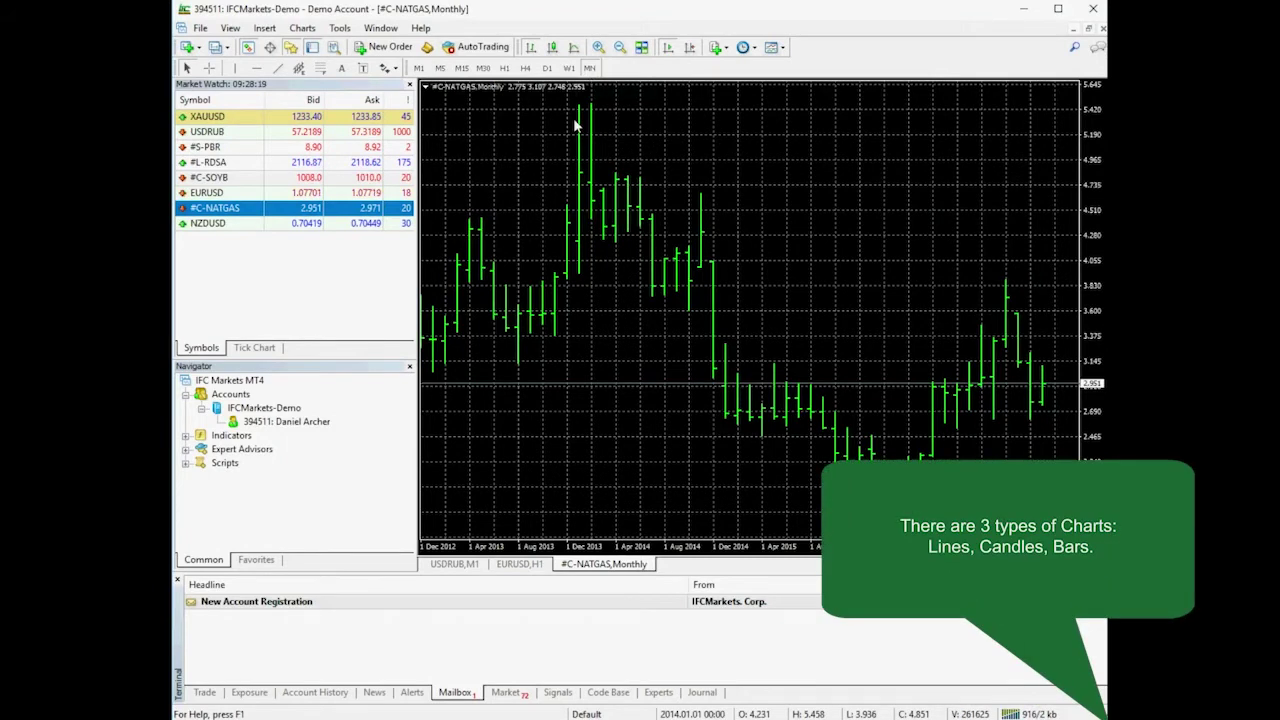
Step: Draw the monthly #C-NATGAS prices as a line of closing prices
left_click(573, 48)
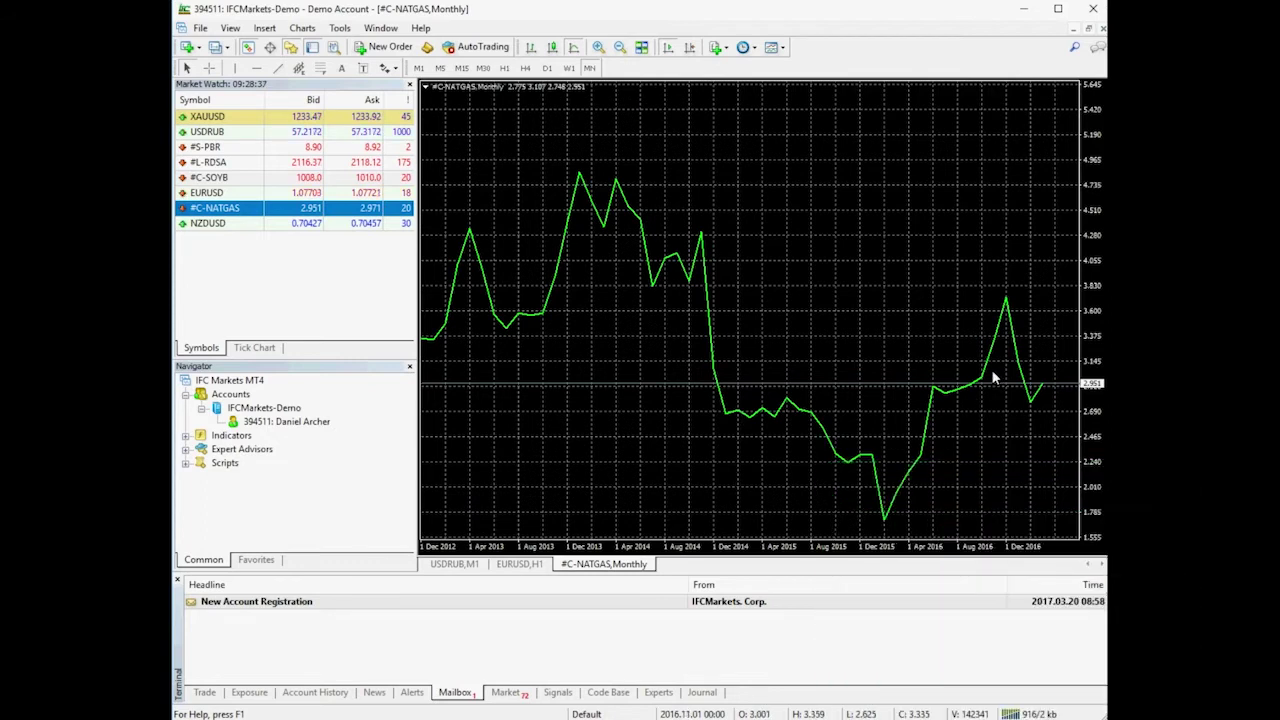
Step: Switch the monthly #C-NATGAS chart to open-high-low-close bars
left_click(531, 48)
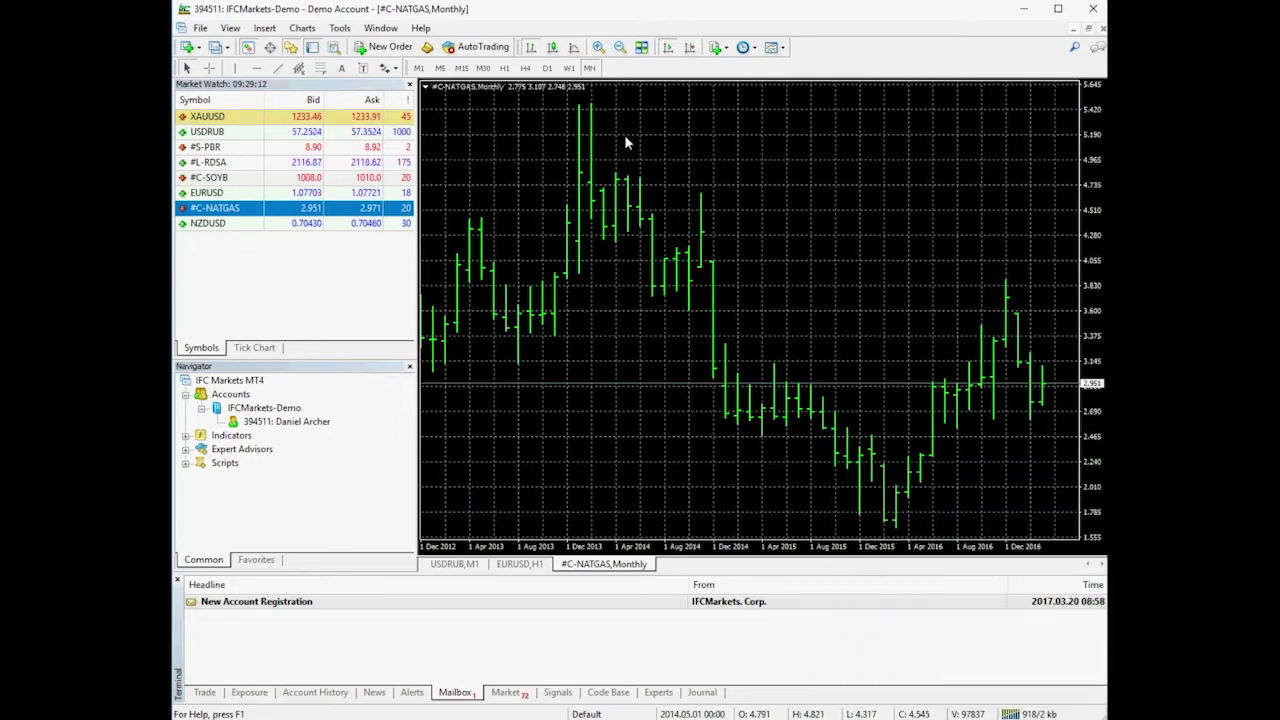
left_click(553, 50)
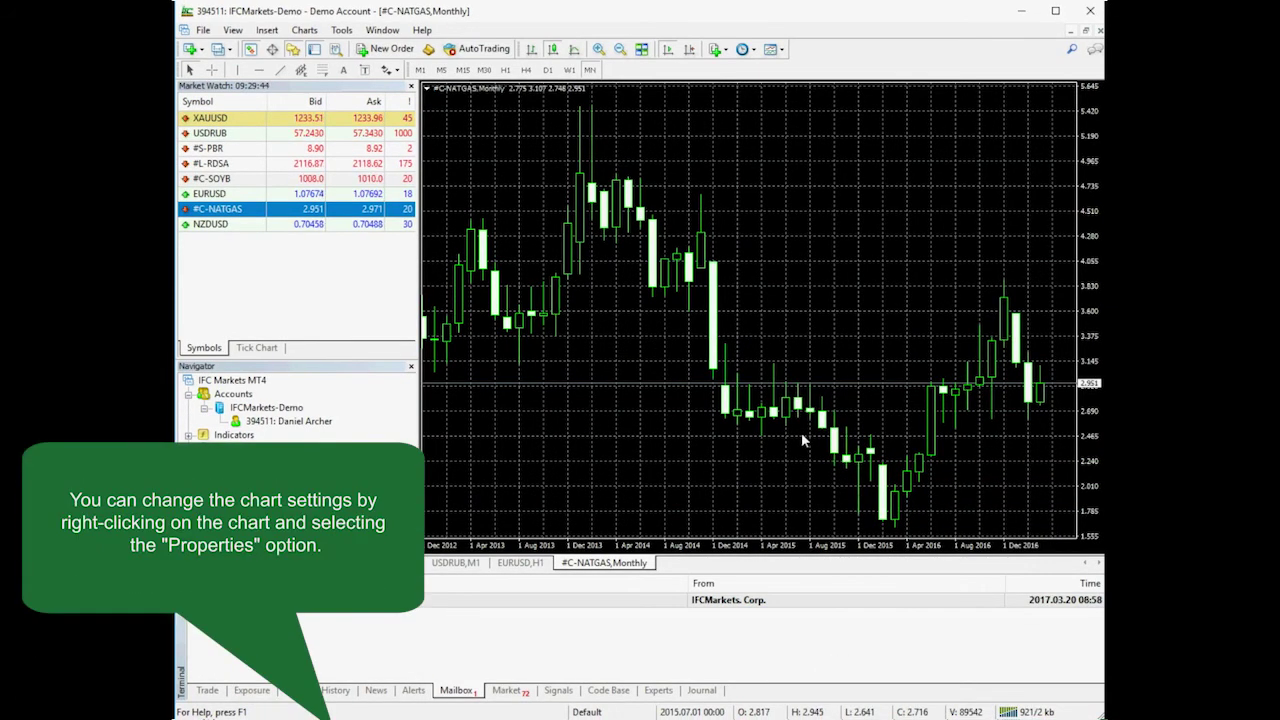
Step: Choose Black On White as the color scheme in the #C-NATGAS chart's Properties
right_click(881, 245)
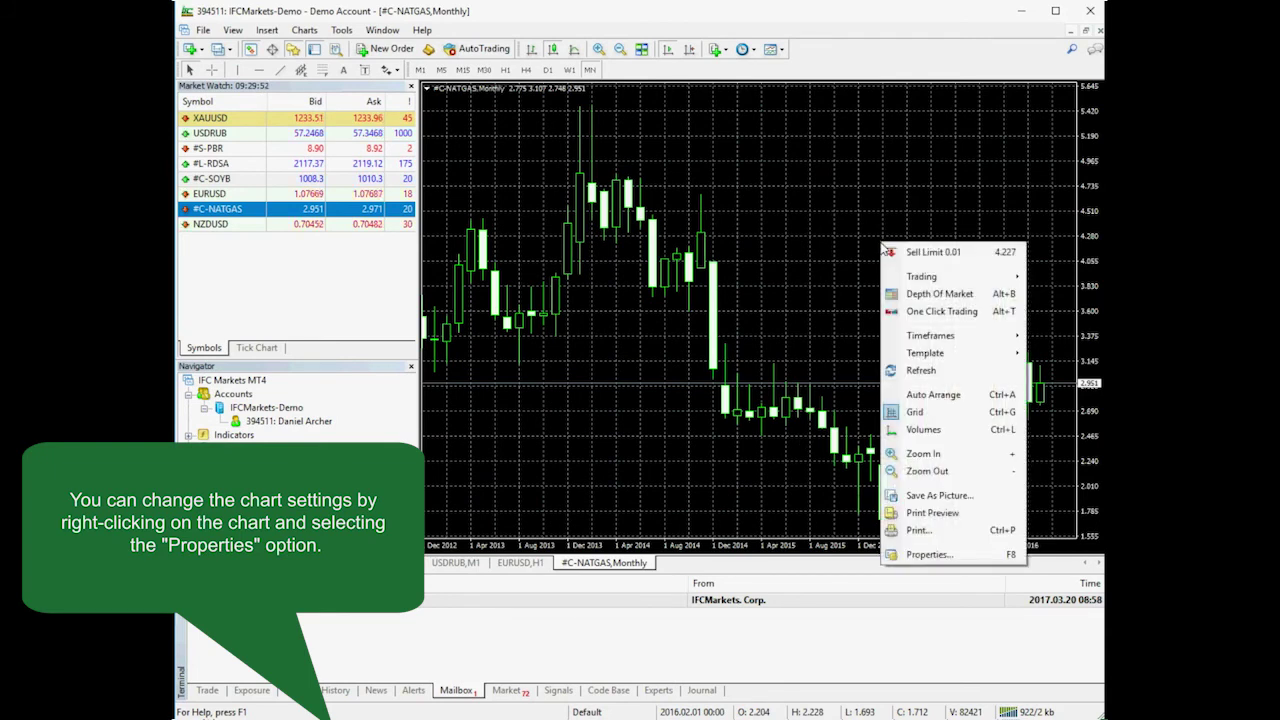
left_click(928, 555)
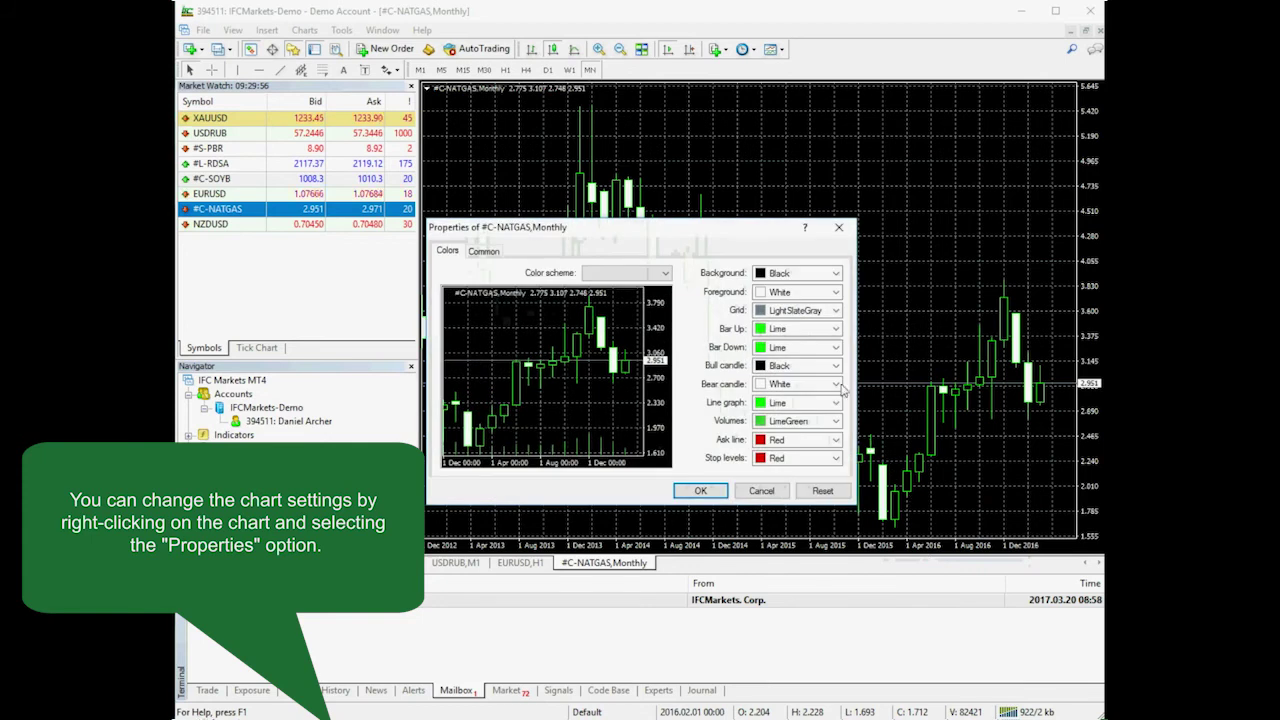
left_click(660, 273)
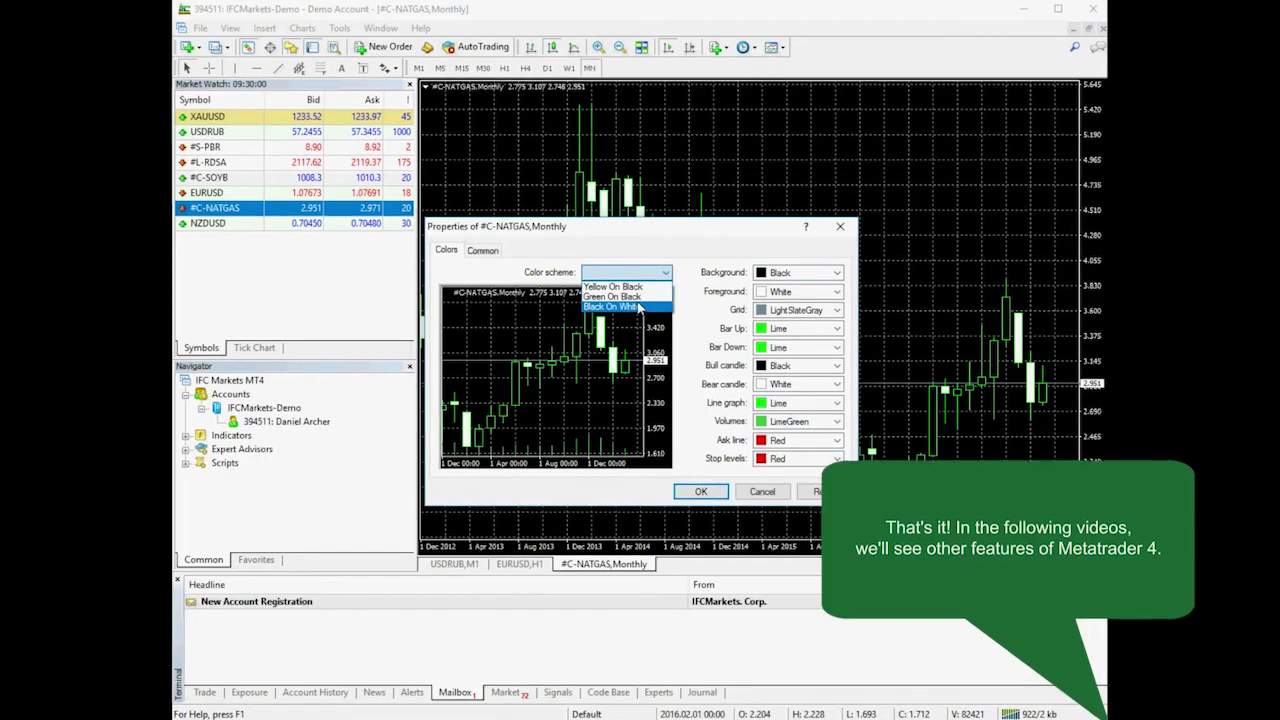
left_click(640, 307)
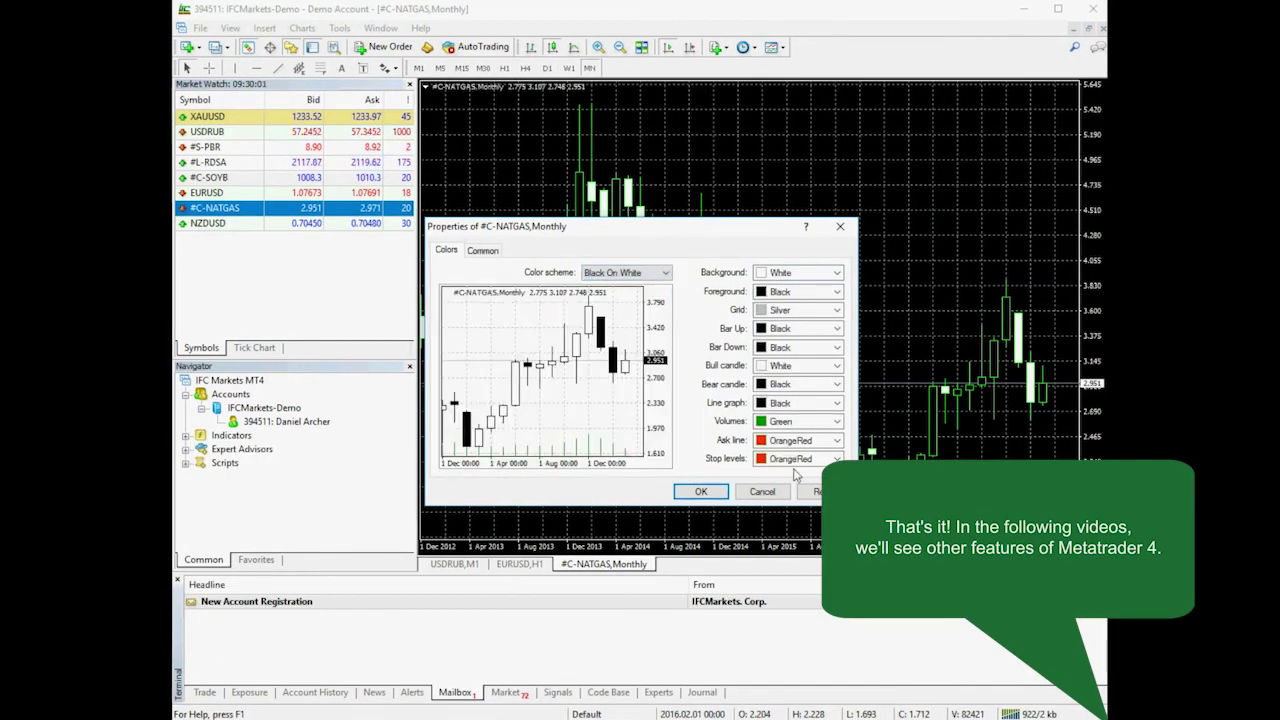
left_click(701, 491)
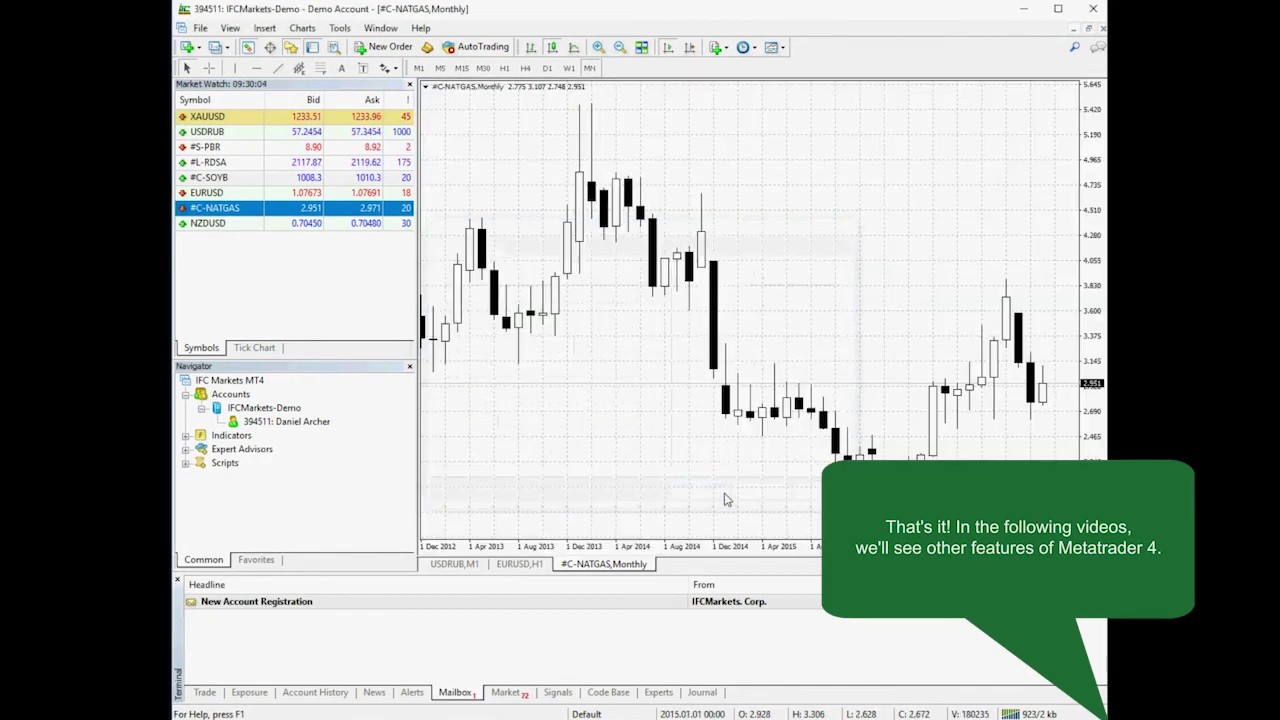